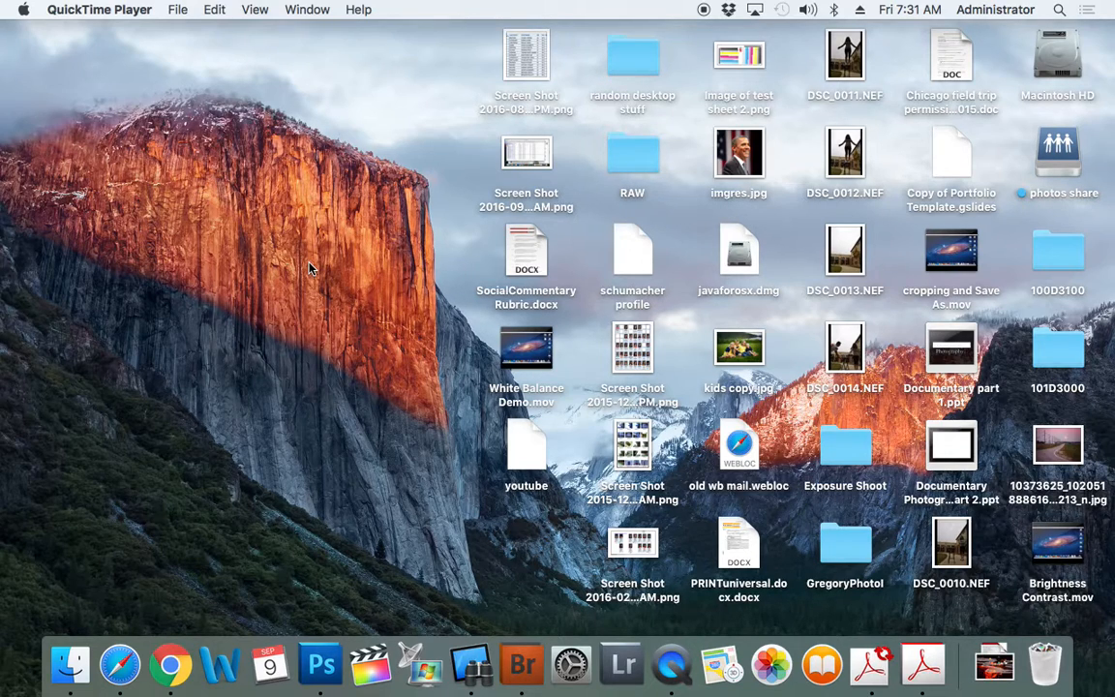
# Switch to Adobe Bridge and open the 100D3000 folder inside GTKYC in the student's favorites folder
pyautogui.click(520, 668)
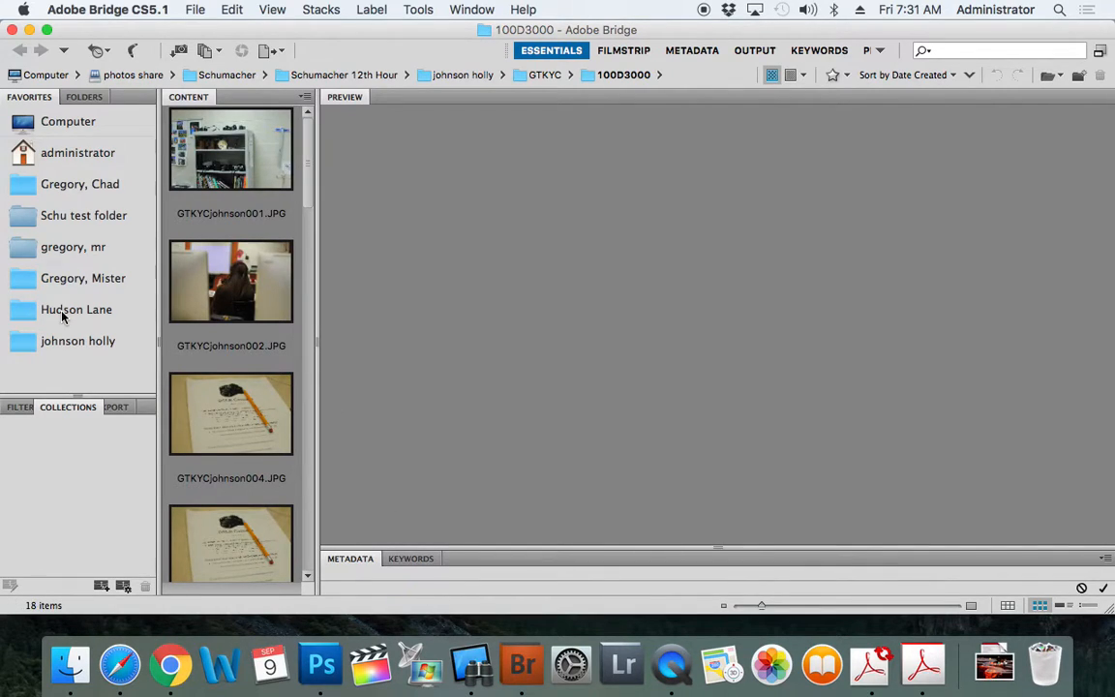
pyautogui.click(55, 124)
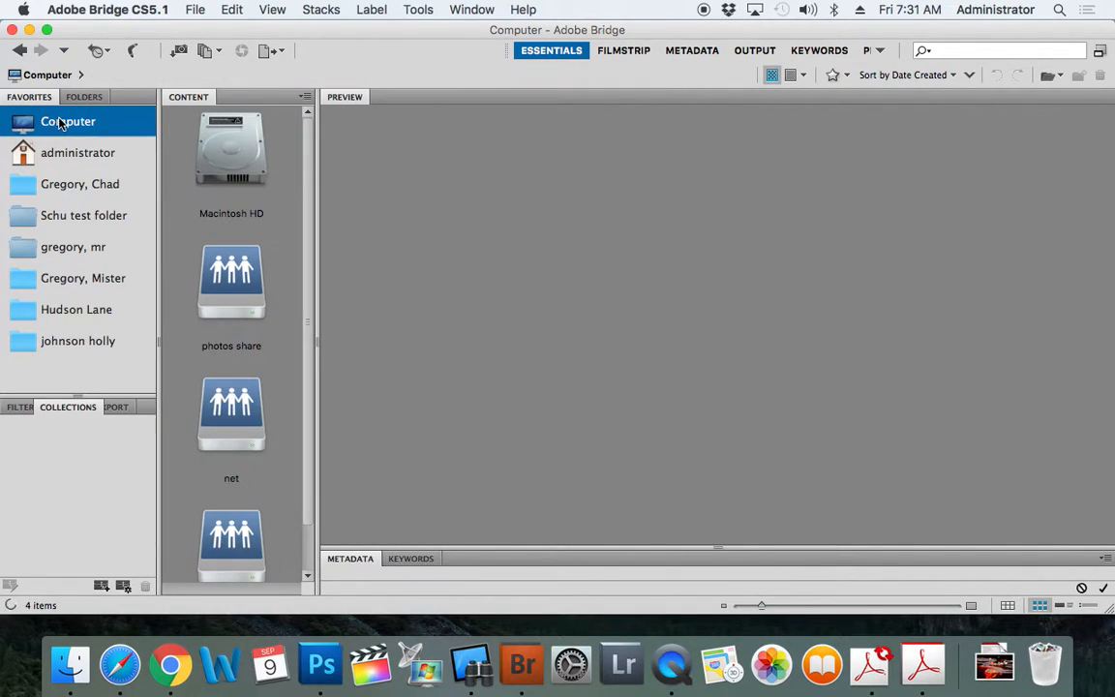
pyautogui.click(34, 352)
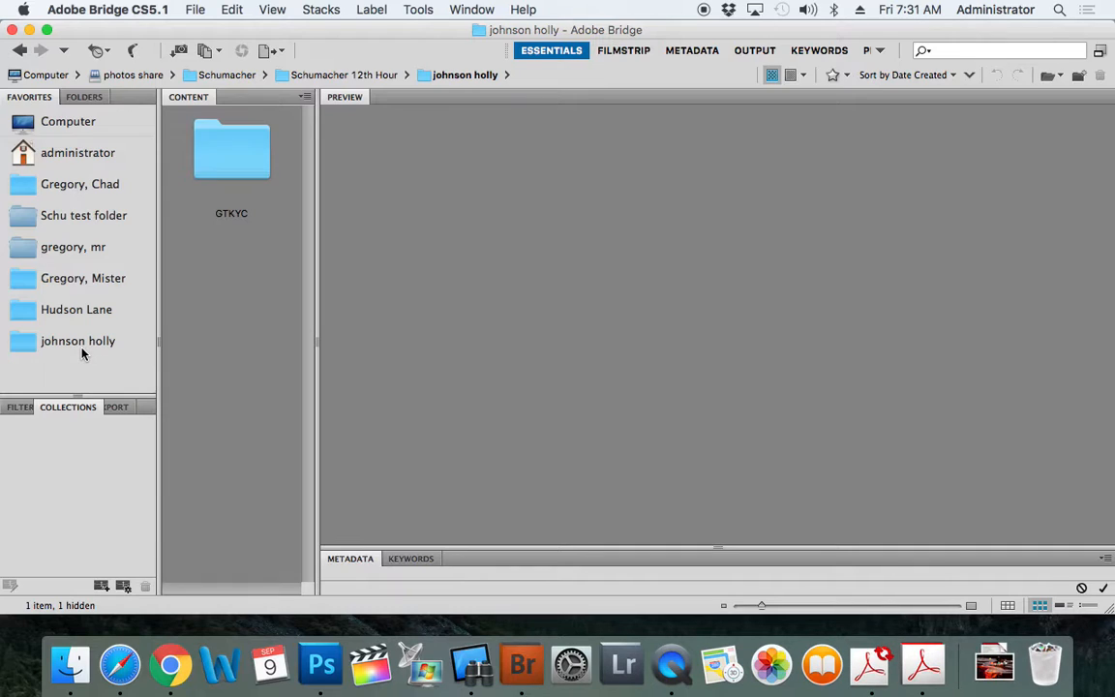
pyautogui.click(224, 162)
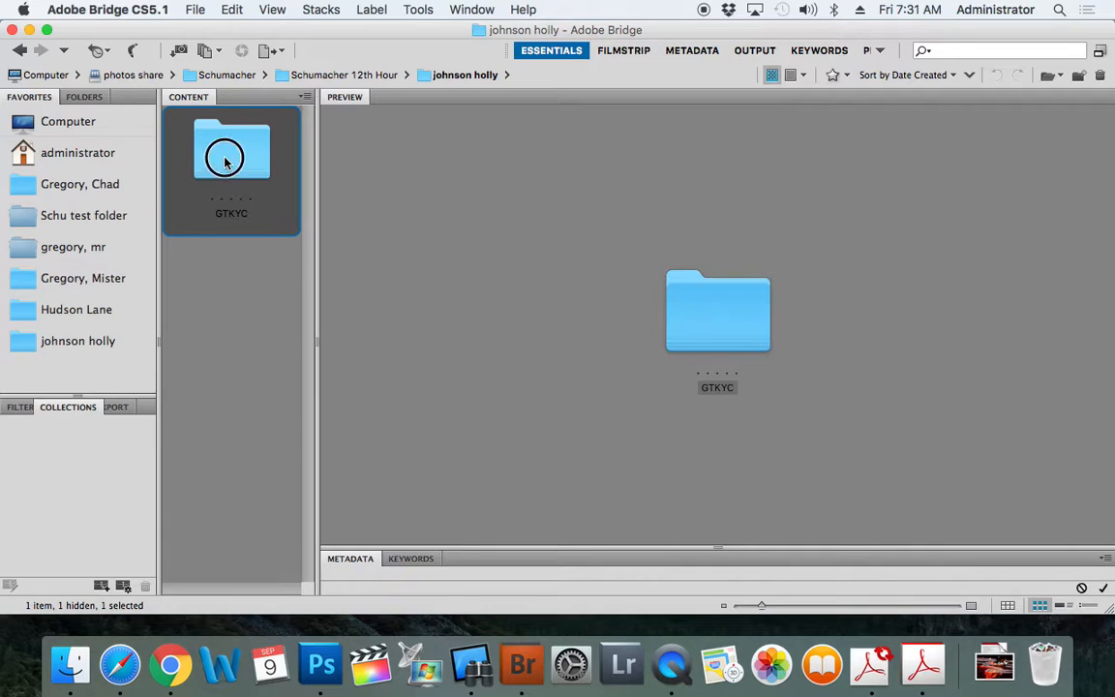
pyautogui.doubleClick(224, 162)
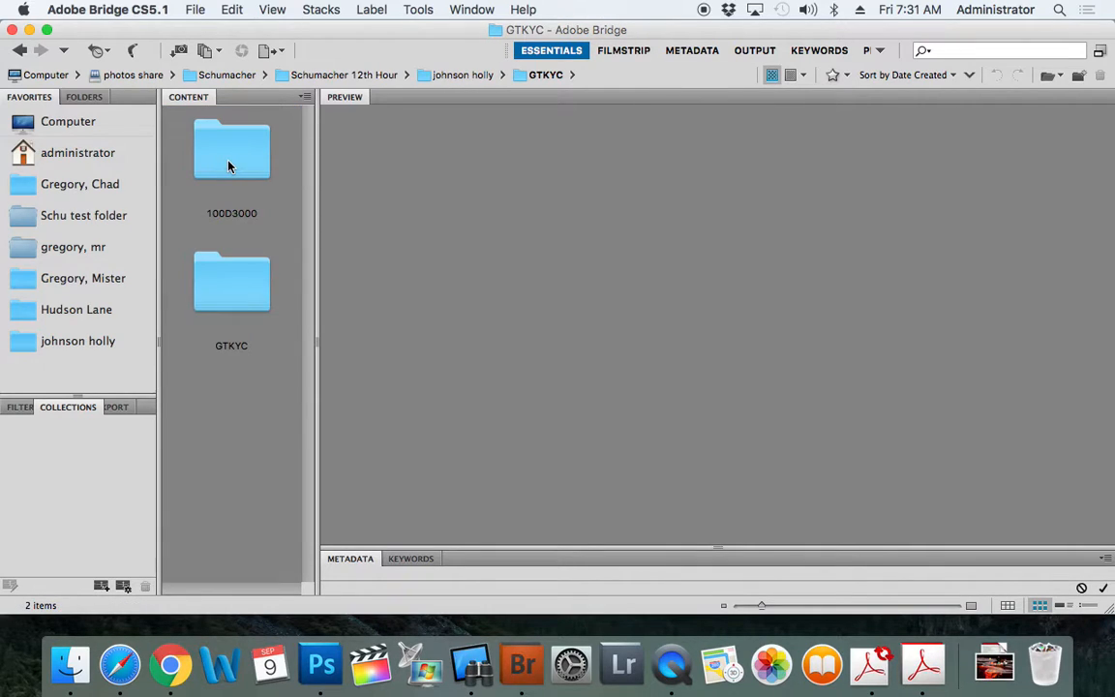
pyautogui.doubleClick(228, 167)
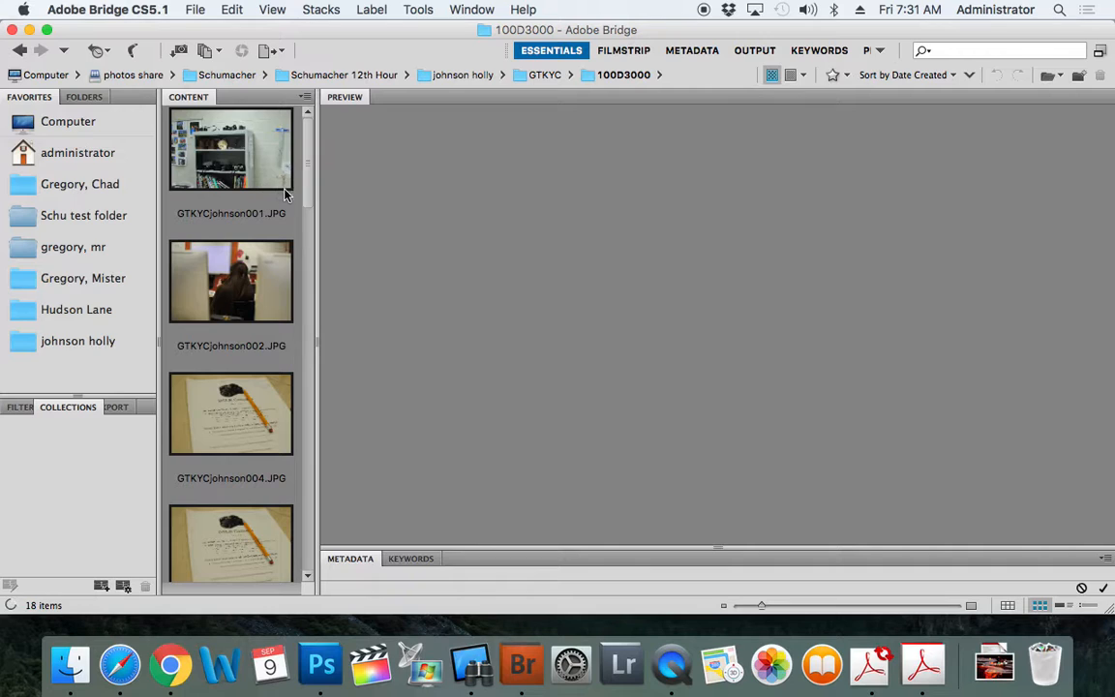
# Select all the photos in the 100D3000 folder, from the first to the last, and open Batch Rename for them
pyautogui.moveTo(306, 170); pyautogui.dragTo(301, 143)
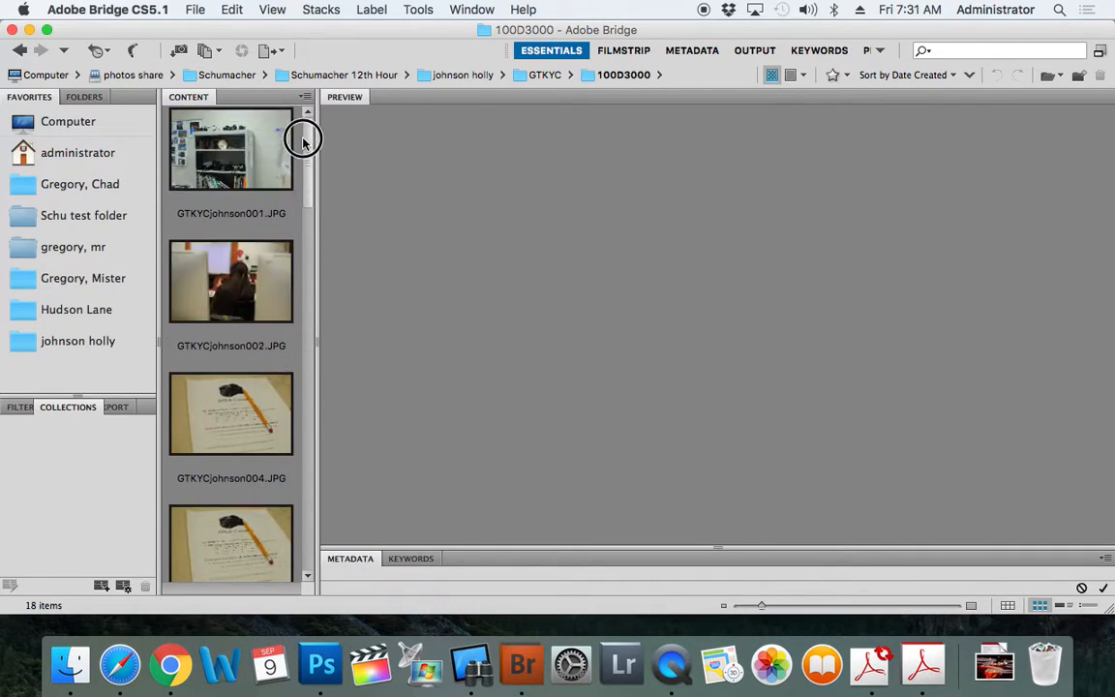
pyautogui.click(232, 143)
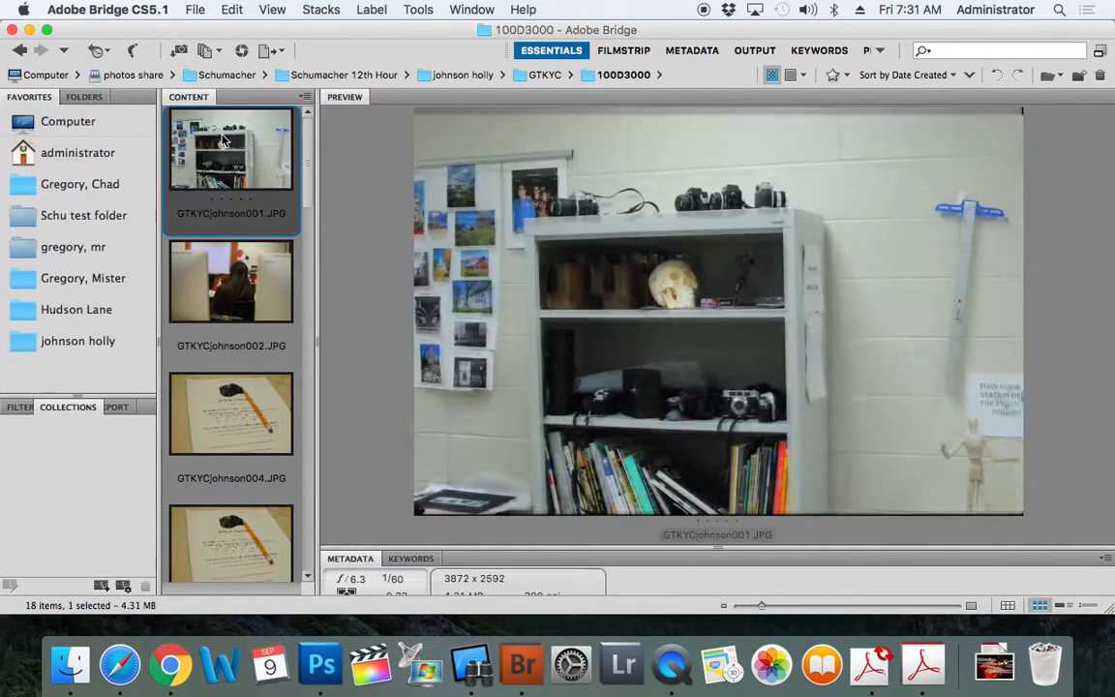
pyautogui.moveTo(304, 154); pyautogui.dragTo(301, 560)
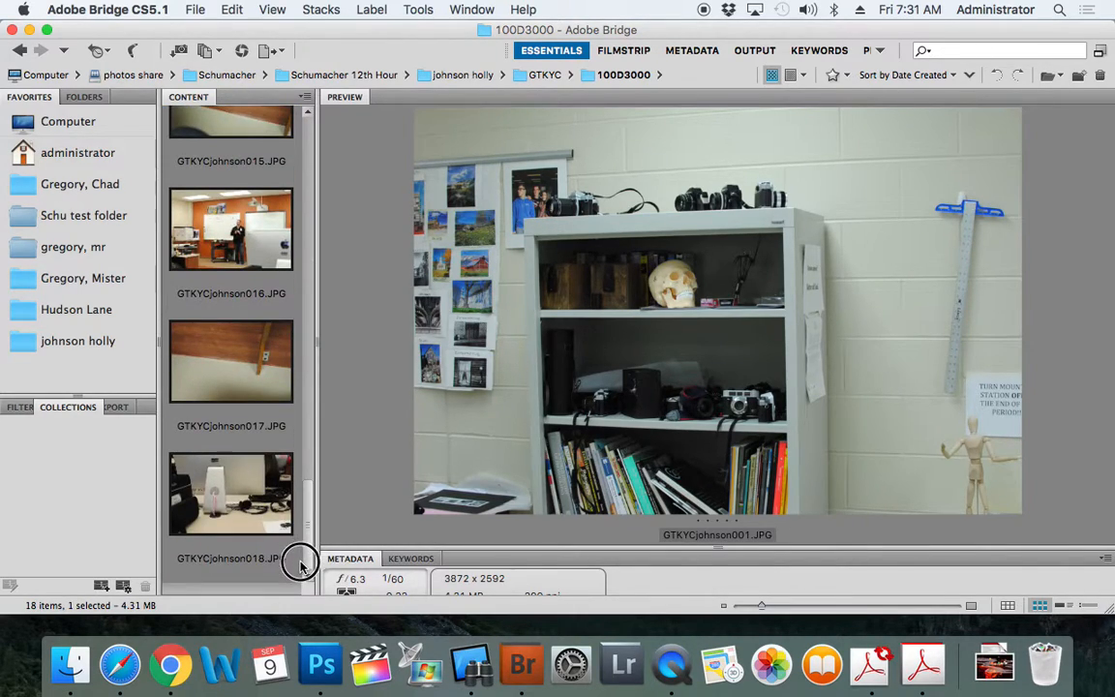
pyautogui.keyDown('shift'); pyautogui.click(223, 508); pyautogui.keyUp('shift')
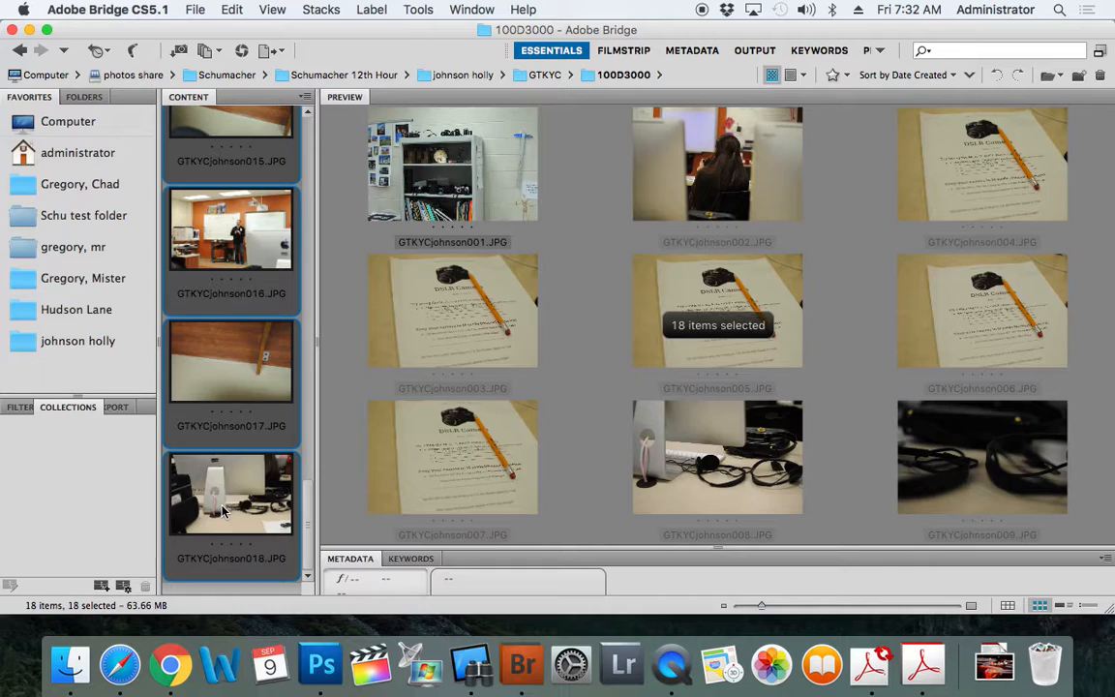
pyautogui.rightClick(230, 503)
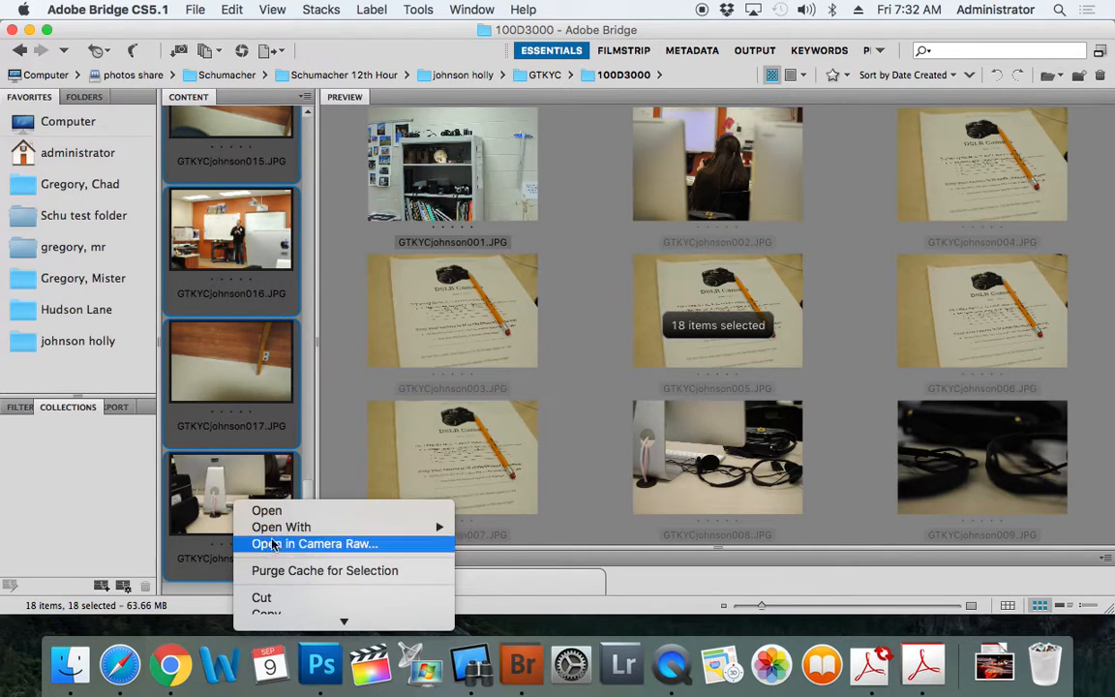
pyautogui.moveTo(314, 625)
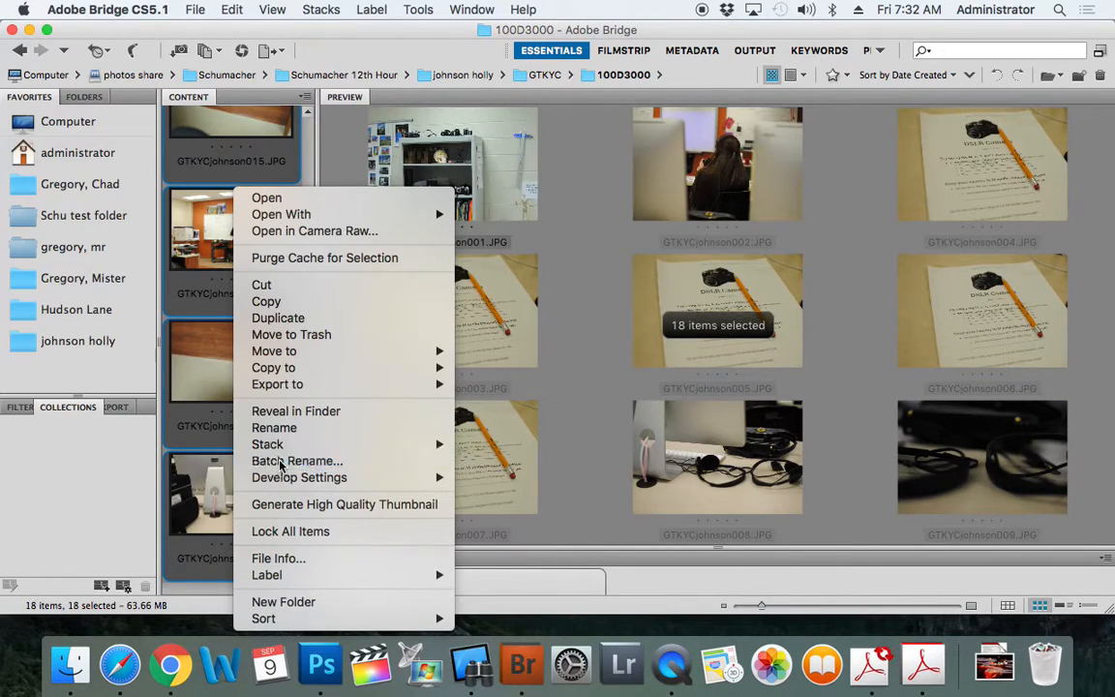
pyautogui.click(279, 463)
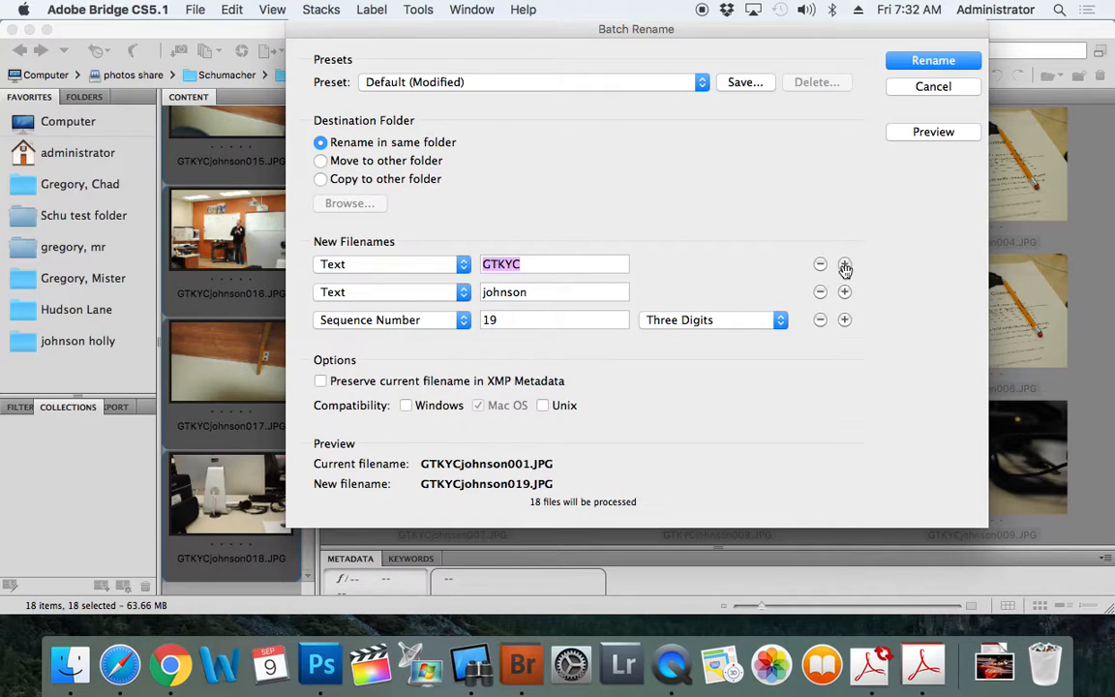
pyautogui.click(845, 321)
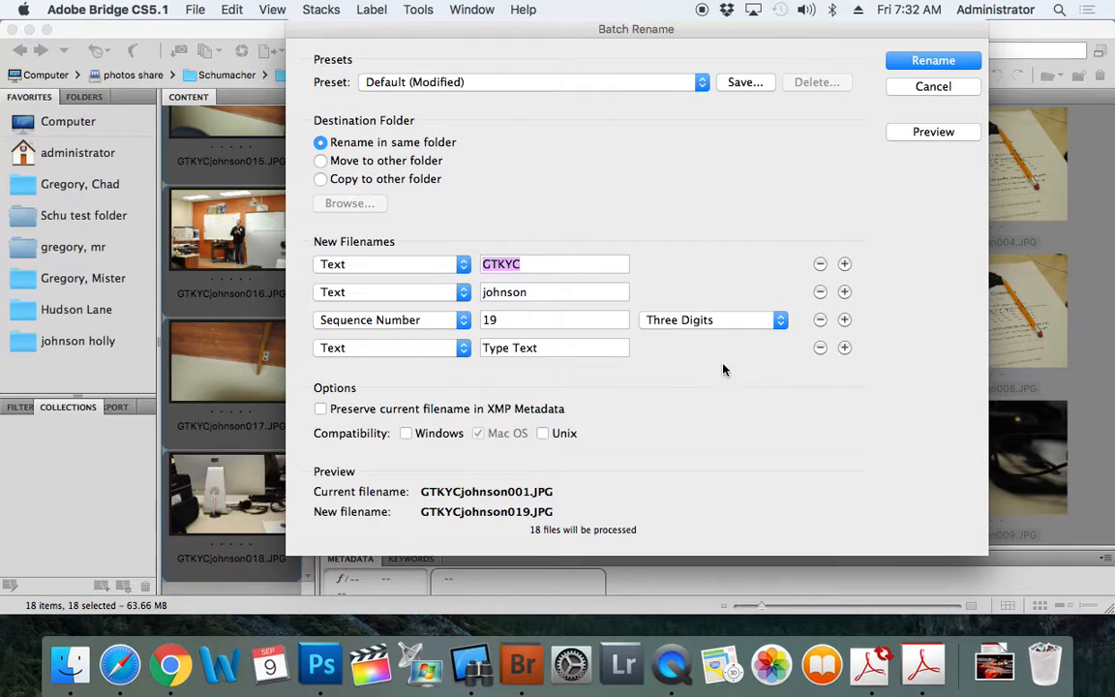
pyautogui.click(820, 347)
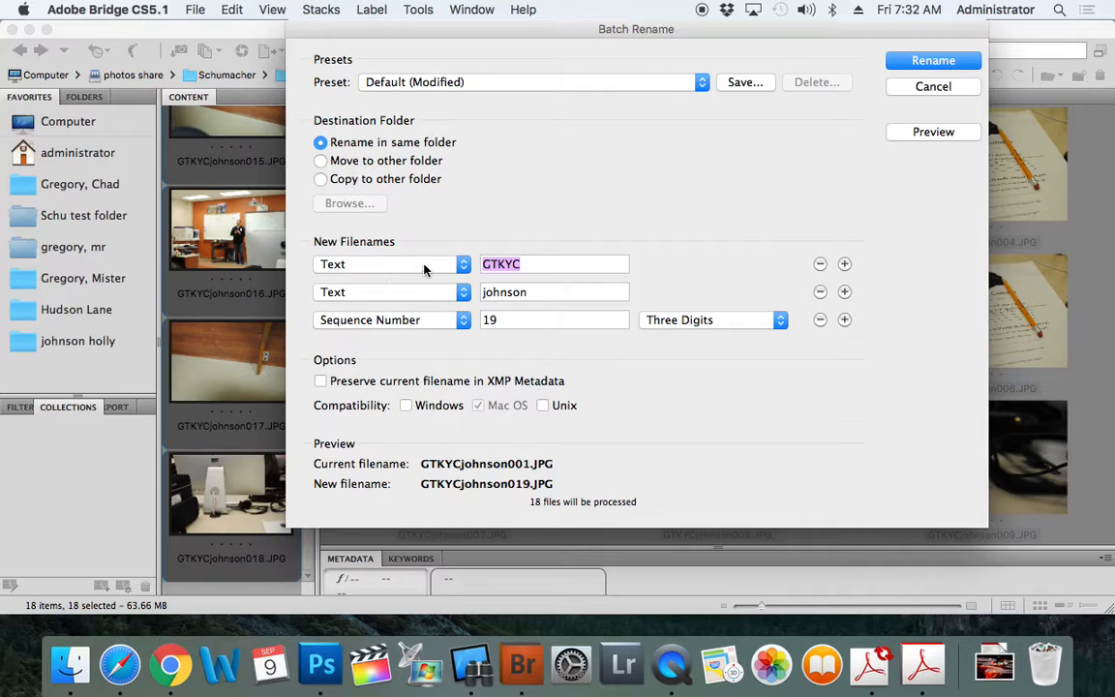
pyautogui.click(463, 265)
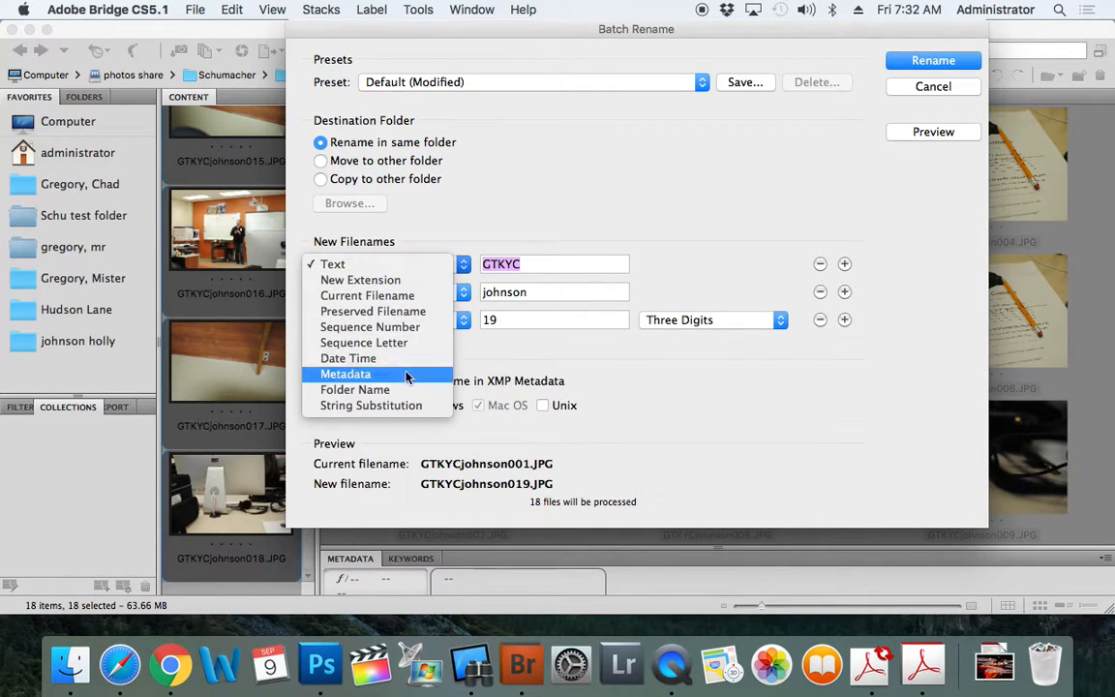
pyautogui.click(360, 269)
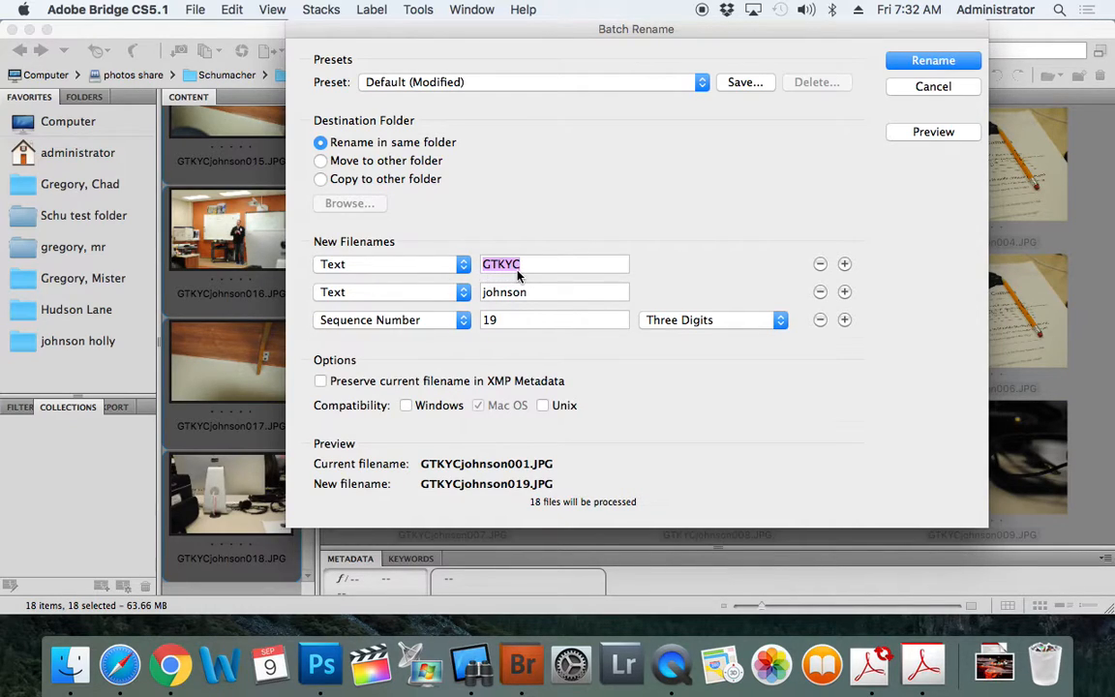
pyautogui.click(463, 293)
pyautogui.click(430, 293)
pyautogui.click(468, 324)
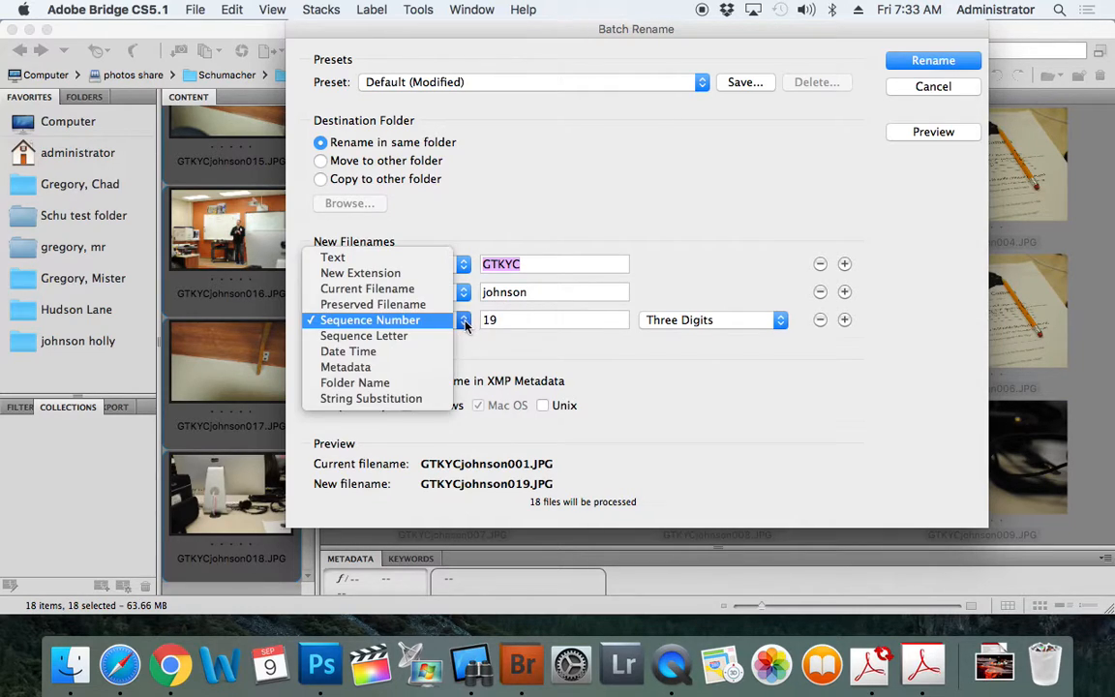
pyautogui.click(461, 323)
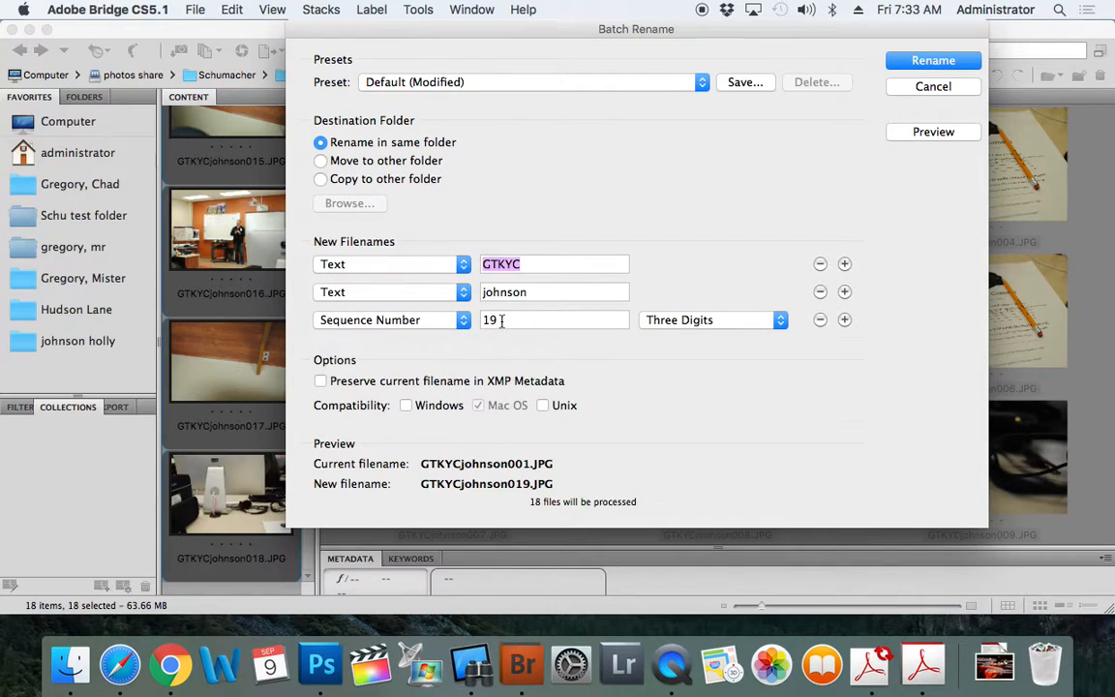
# Start the three-digit sequence number at 1 and run the batch rename on the selected photos
pyautogui.press('Tab')
pyautogui.write('1')
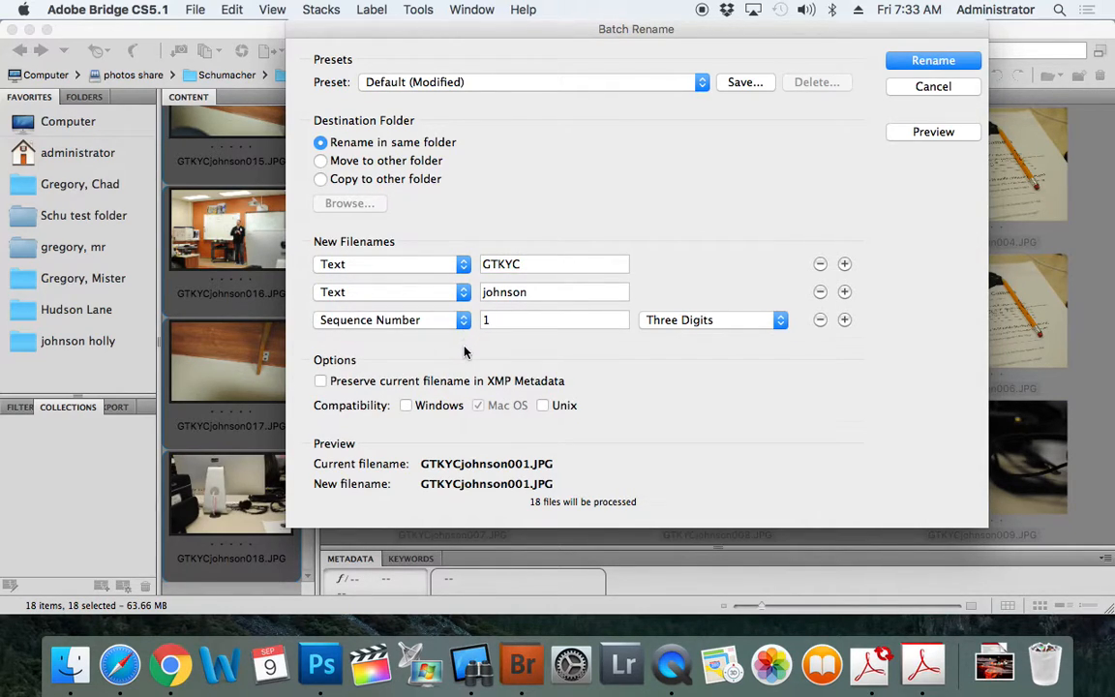
pyautogui.click(926, 64)
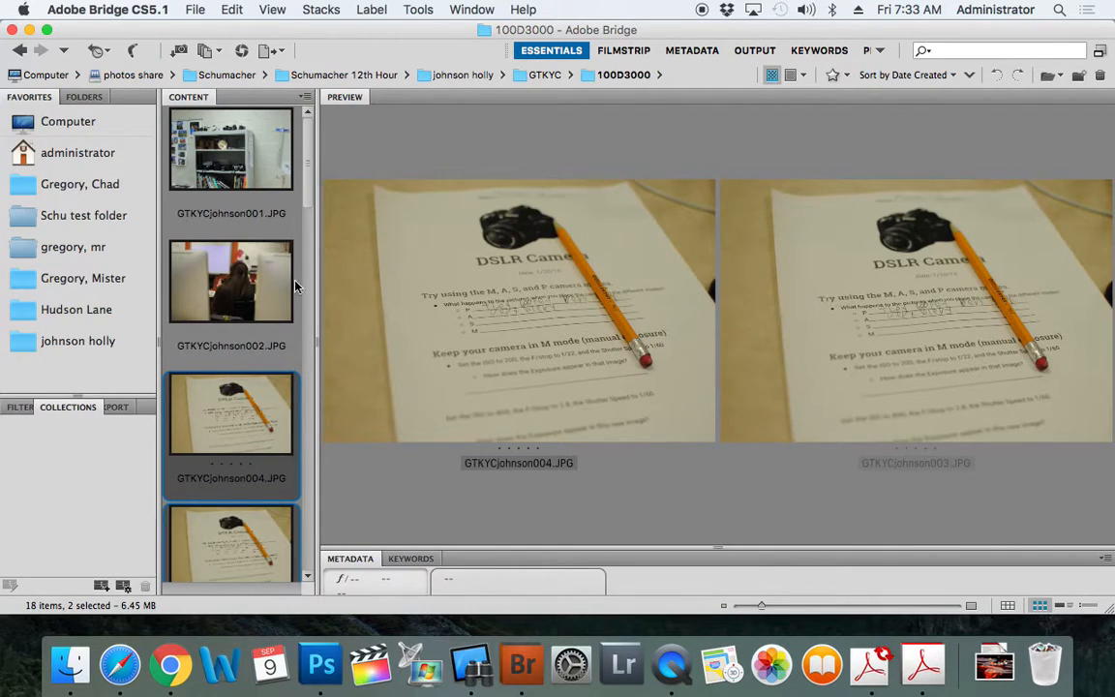
# Switch to the Output workspace and select all the photos in the folder for the contact sheet
pyautogui.moveTo(310, 152); pyautogui.dragTo(310, 146)
pyautogui.click(752, 51)
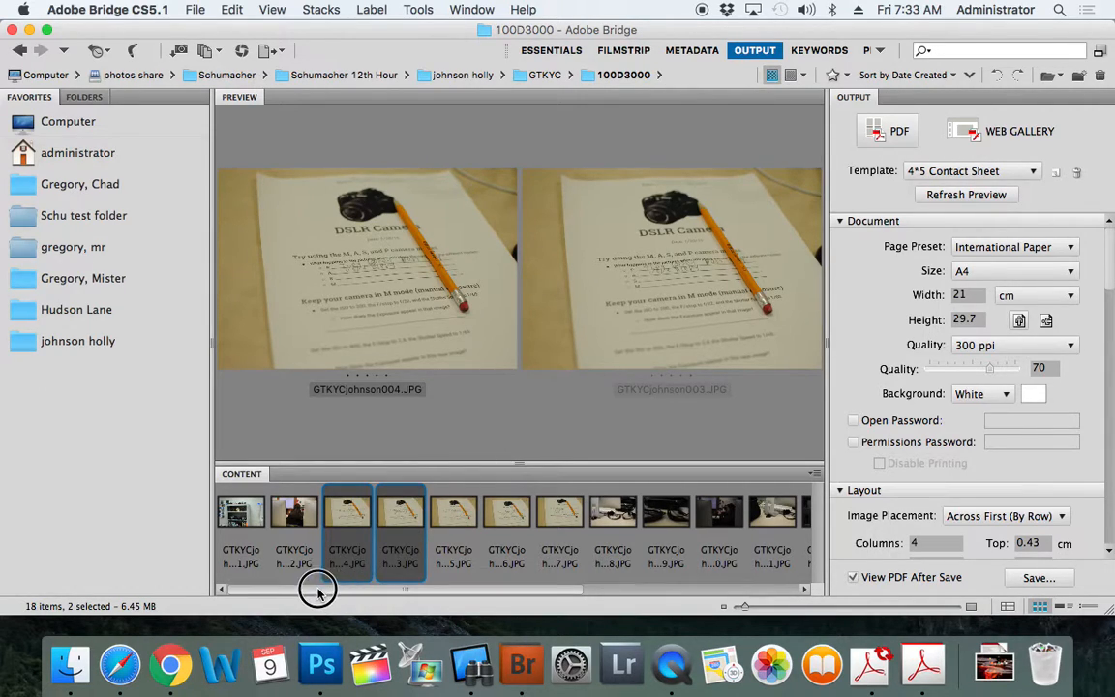
pyautogui.click(241, 531)
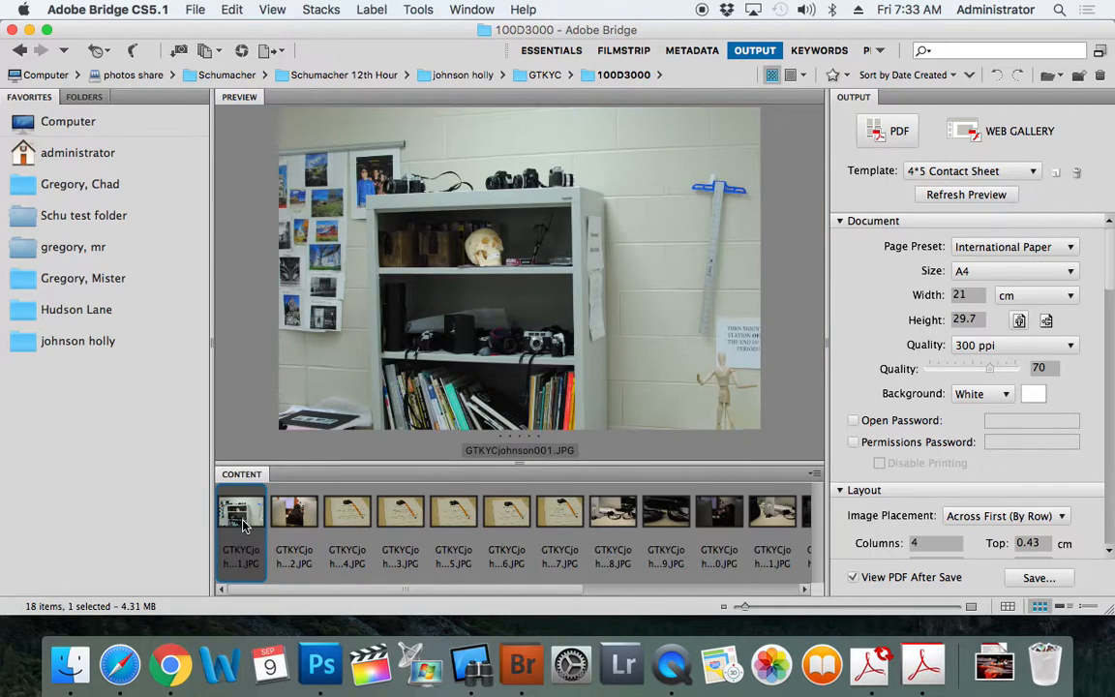
pyautogui.moveTo(241, 587); pyautogui.dragTo(649, 529)
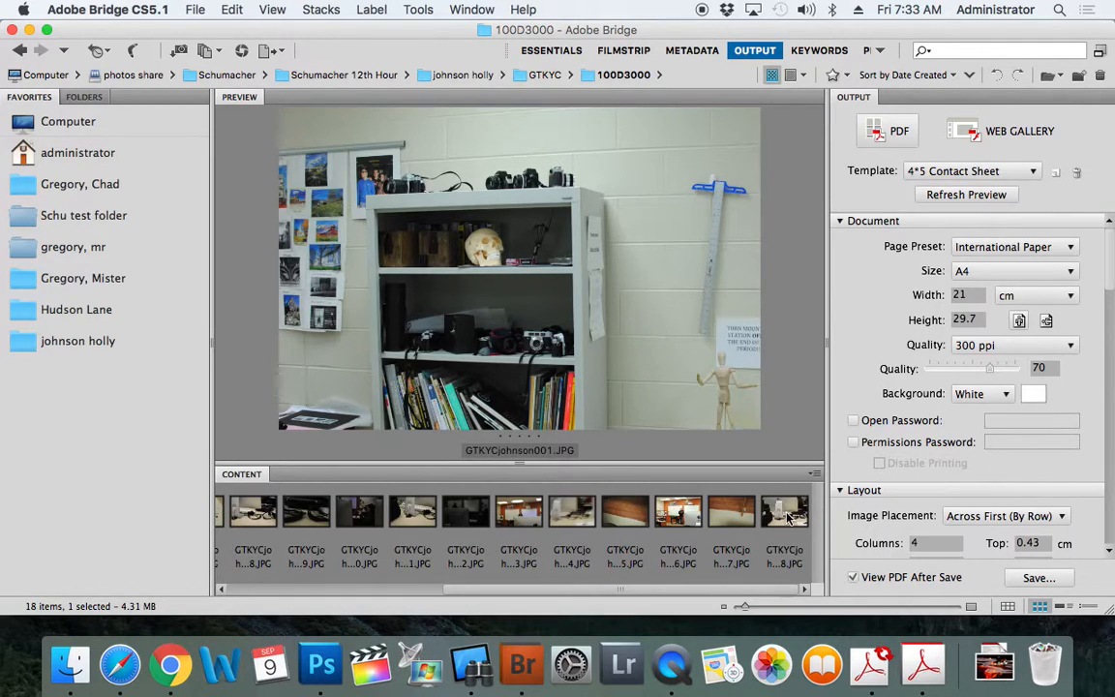
pyautogui.press('super+a')
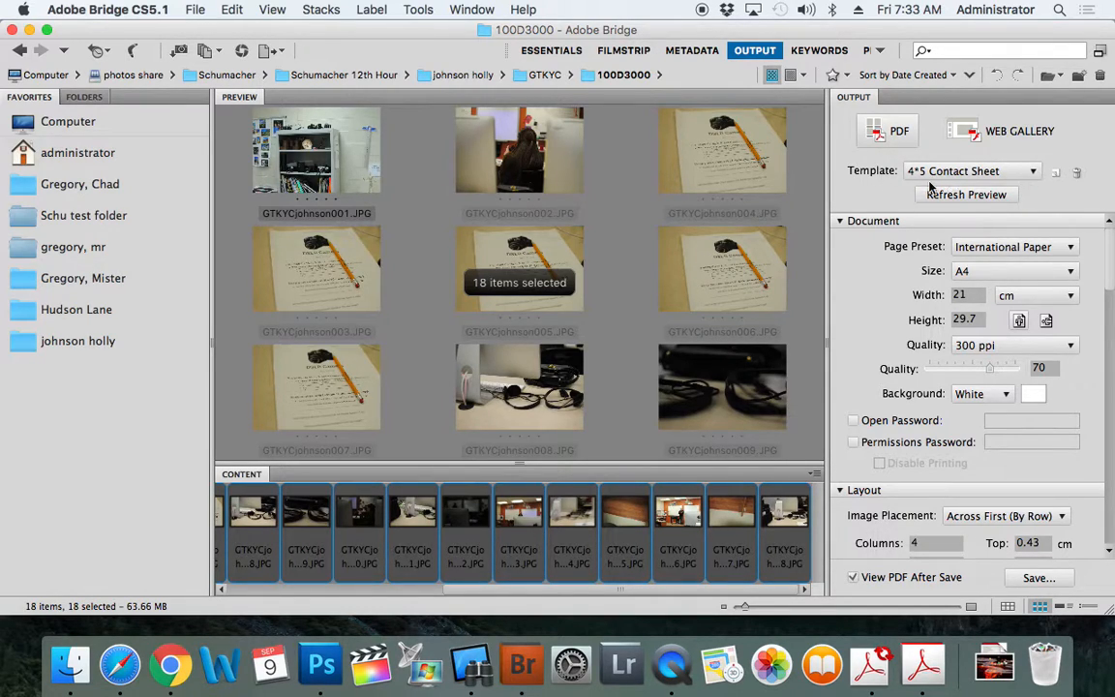
# Use the 4*5 Contact Sheet template for the PDF and review the rest of the output settings
pyautogui.click(1030, 170)
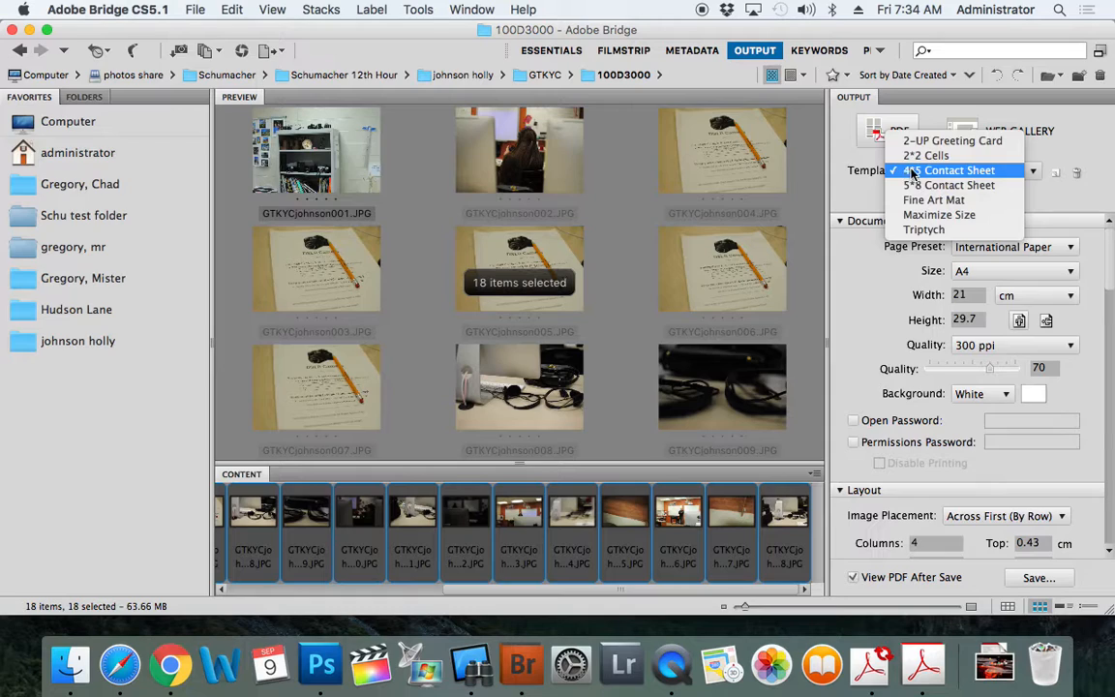
pyautogui.click(930, 172)
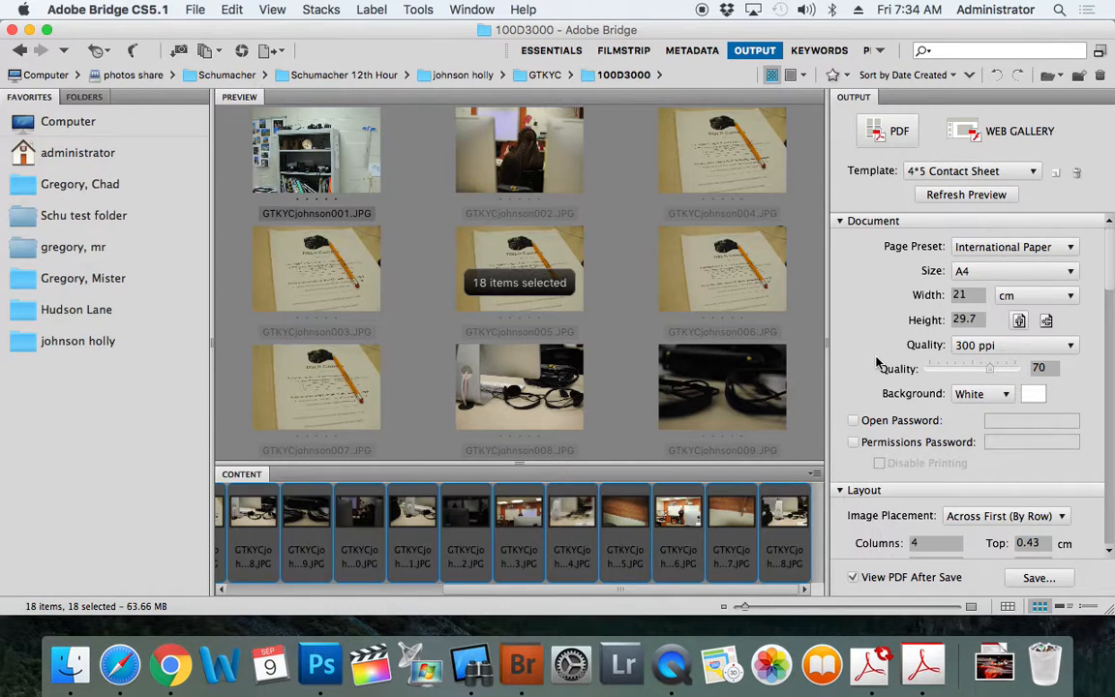
pyautogui.scroll(-3, 1099, 308)
pyautogui.scroll(-10, 1099, 308)
pyautogui.scroll(-5, 1103, 491)
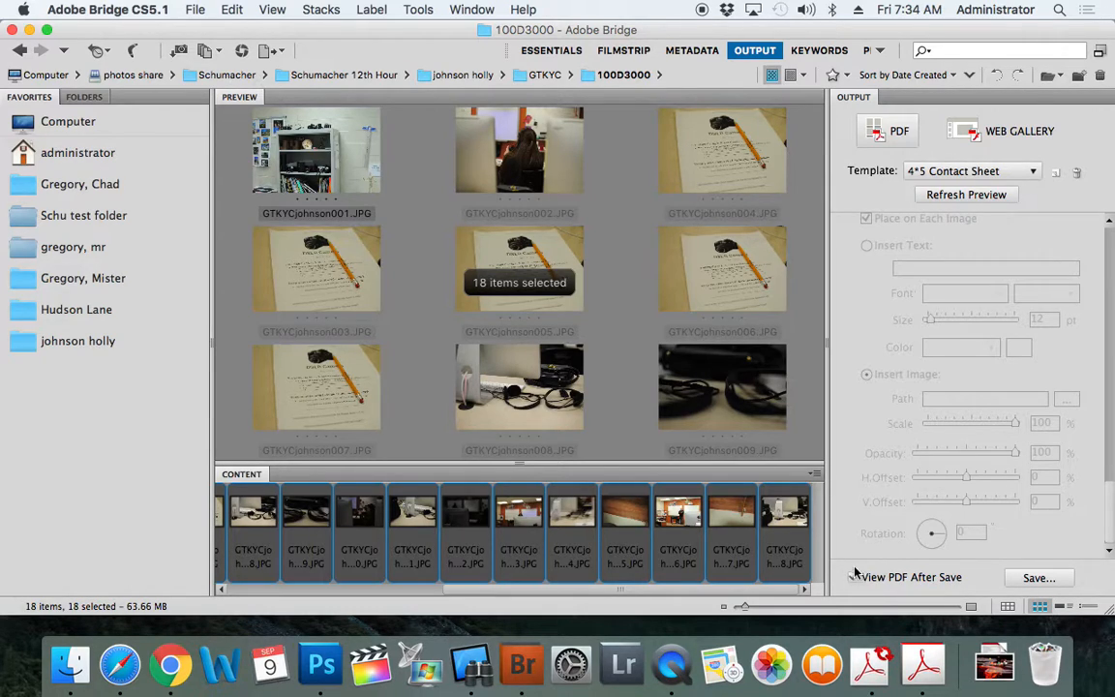
# Start saving the contact sheet PDF, with the GTKYC folder inside the student's favorites folder as its destination
pyautogui.click(1039, 577)
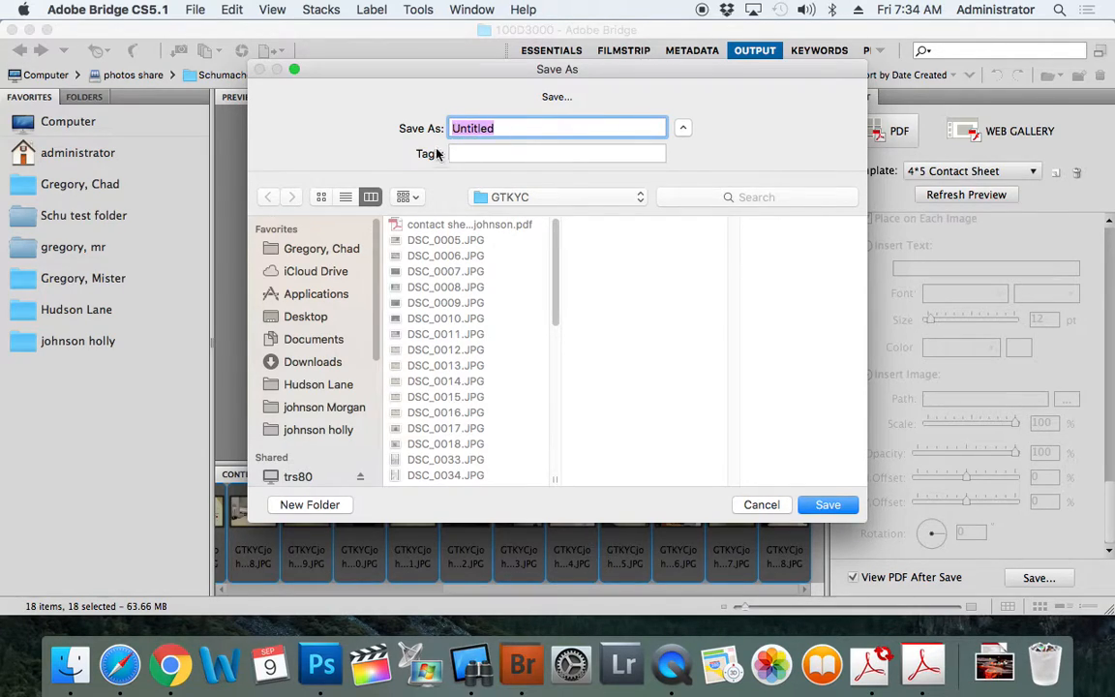
pyautogui.click(310, 387)
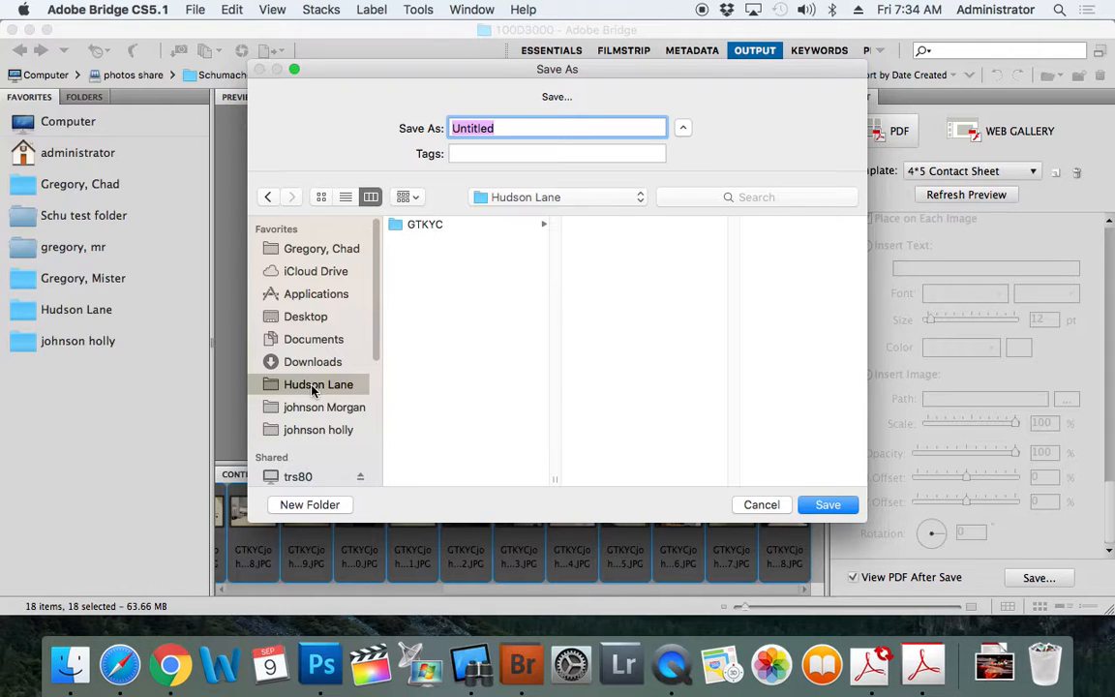
pyautogui.click(291, 432)
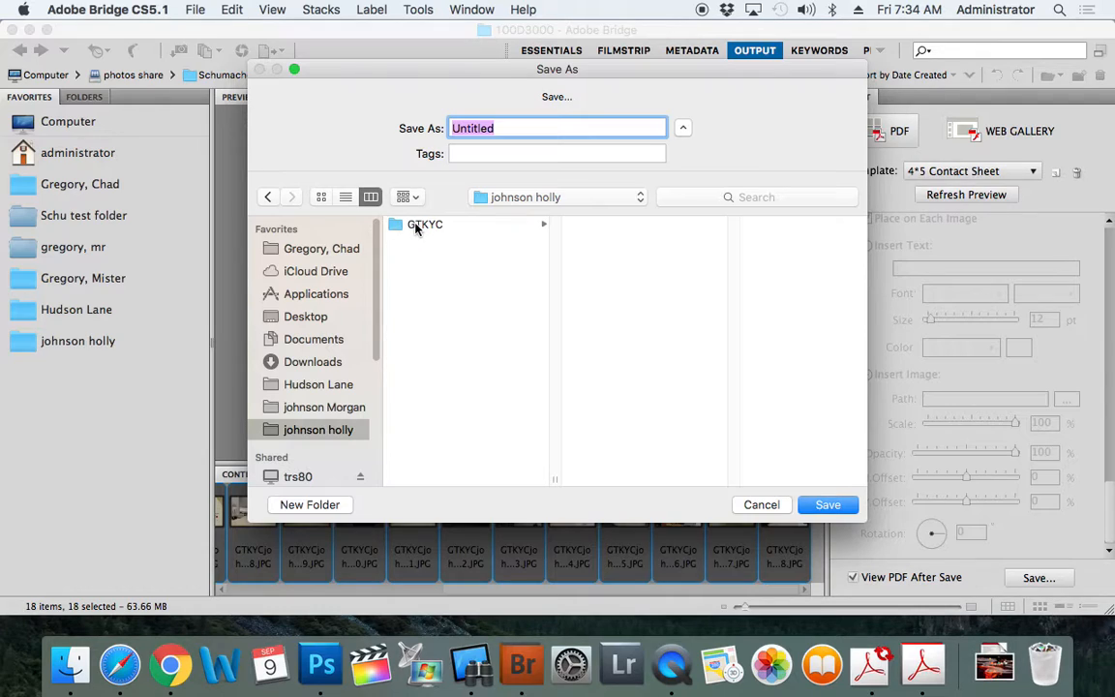
pyautogui.click(416, 227)
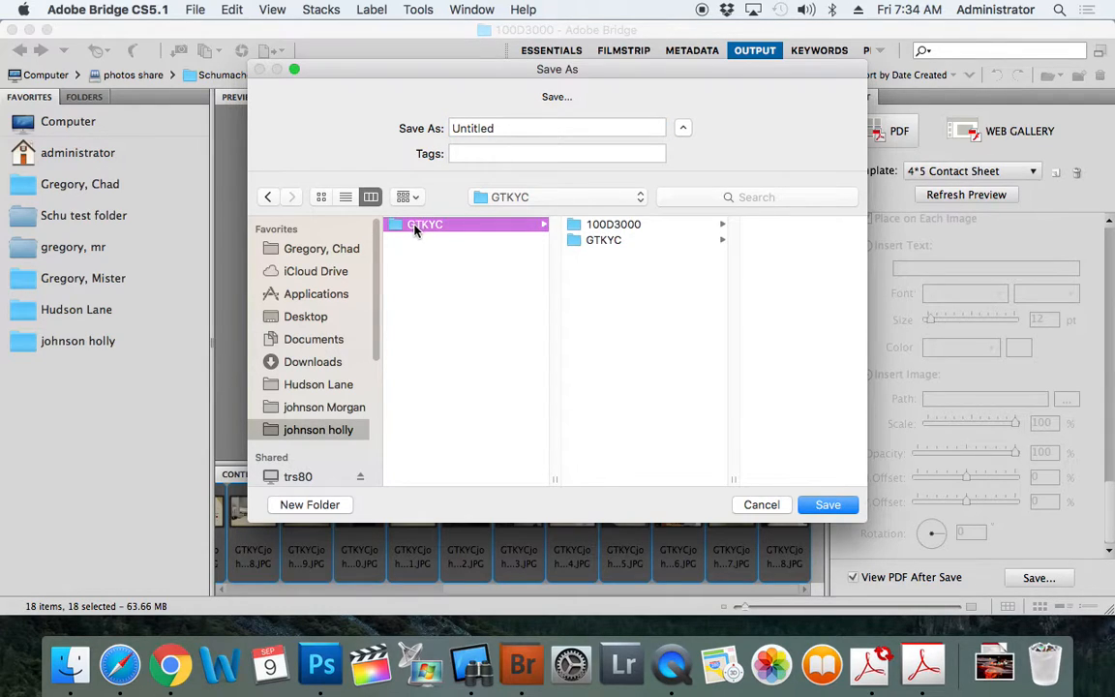
# Name the PDF "contact sheet GTKYC" followed by the student's last name and save it
pyautogui.doubleClick(483, 126)
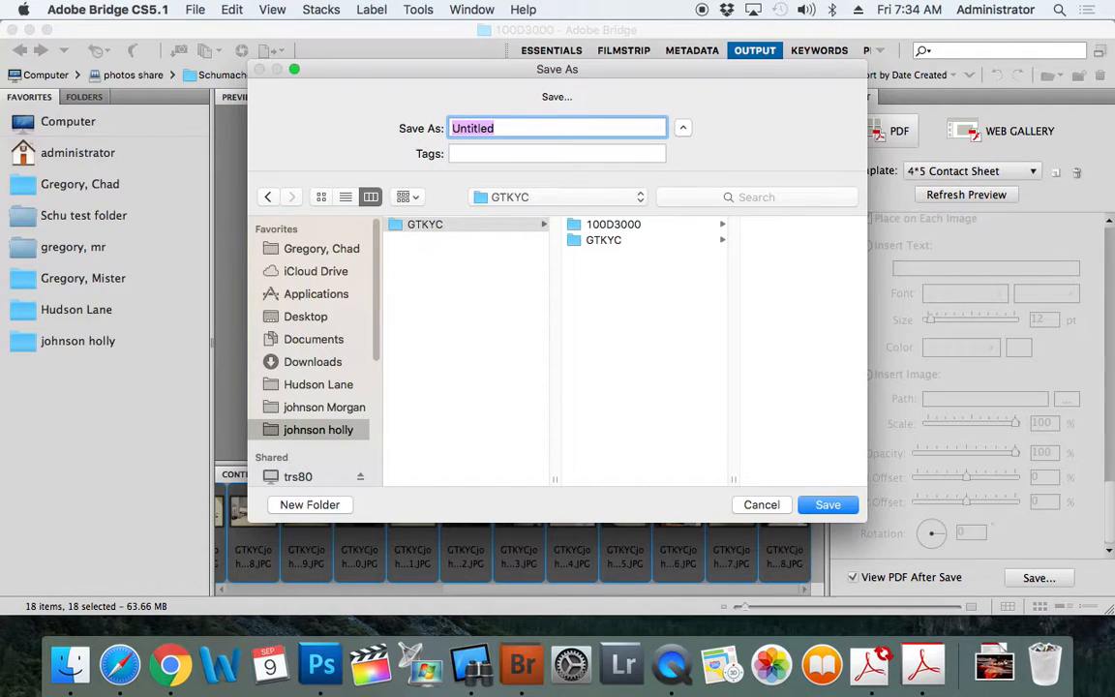
pyautogui.press('BackSpace')
pyautogui.write('contact sheet G')
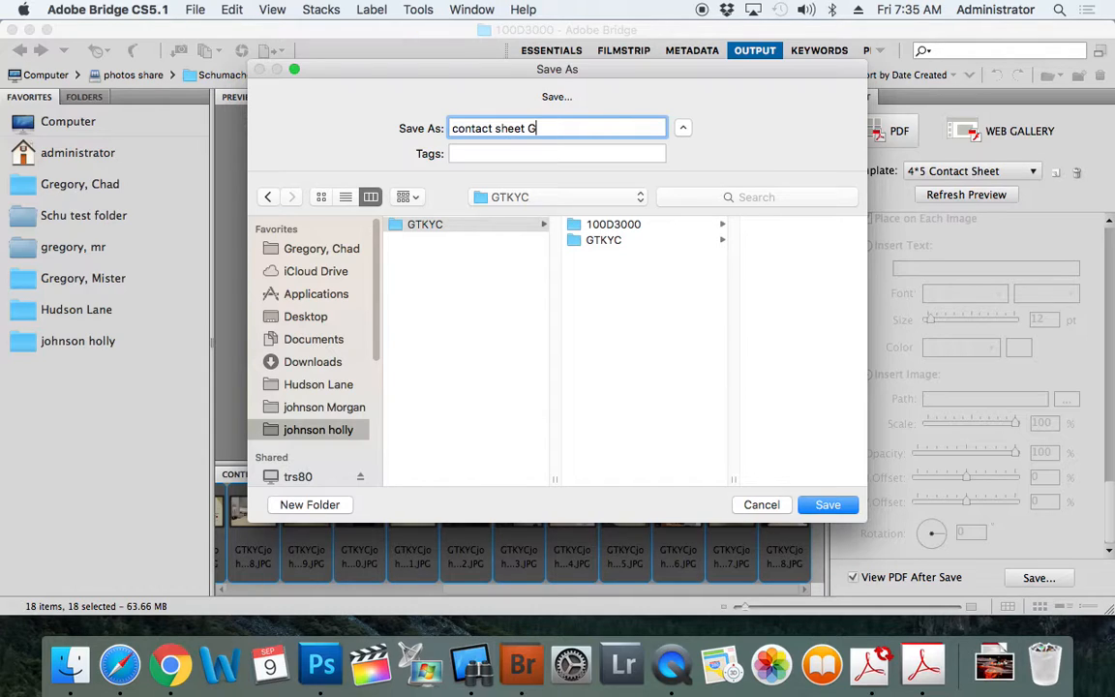
pyautogui.write('TKYC joh')
pyautogui.click(821, 505)
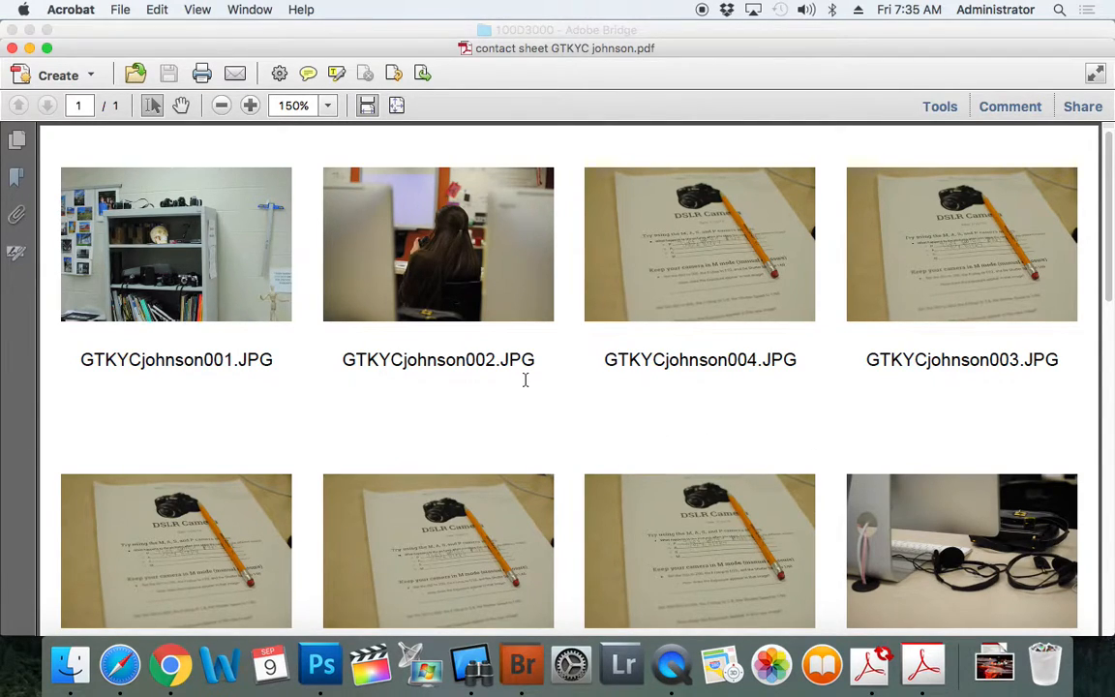
# Check the whole contact sheet PDF and print it on the PHOTOS Konica printer
pyautogui.scroll(-10, 525, 381)
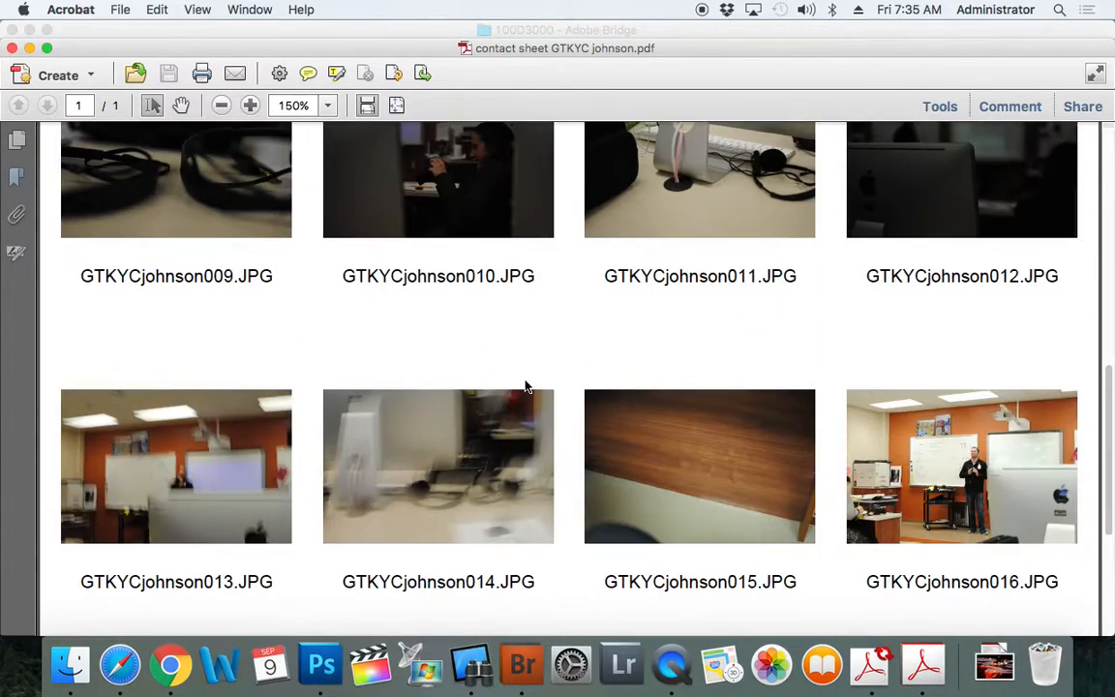
pyautogui.scroll(-5, 526, 384)
pyautogui.scroll(15, 526, 382)
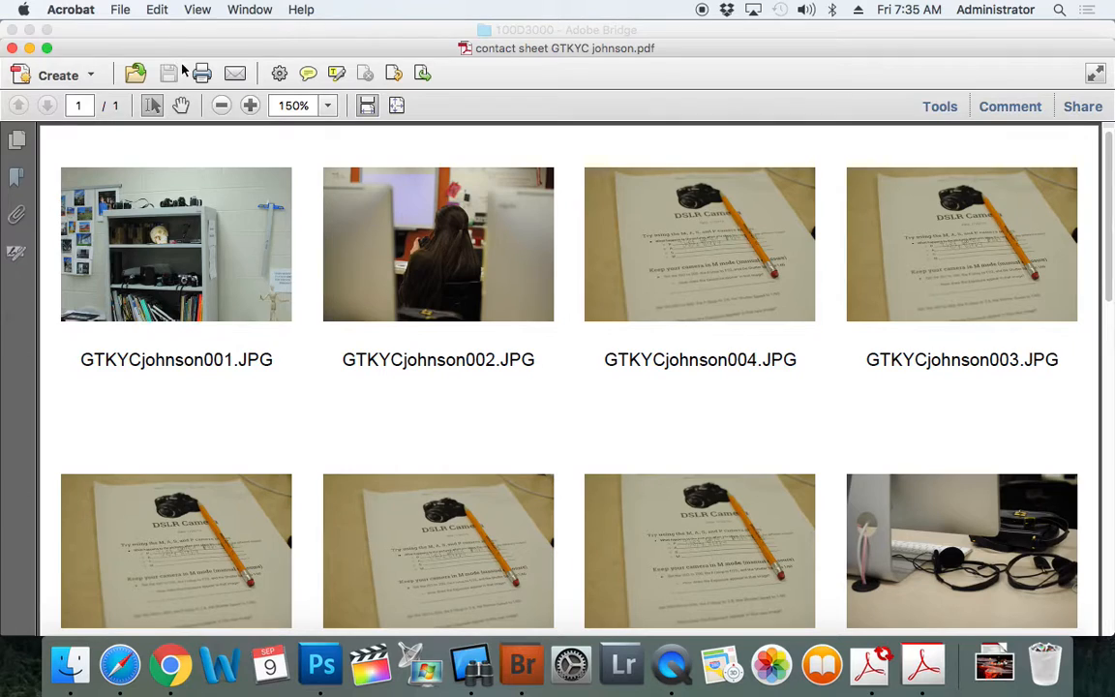
pyautogui.click(117, 12)
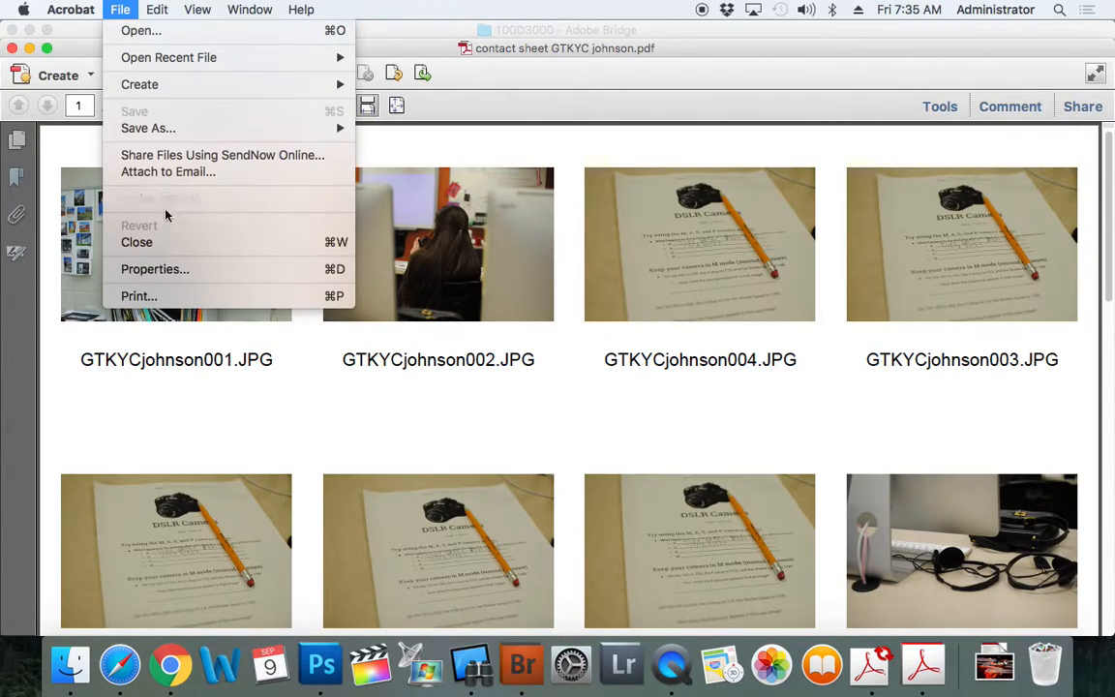
pyautogui.click(154, 297)
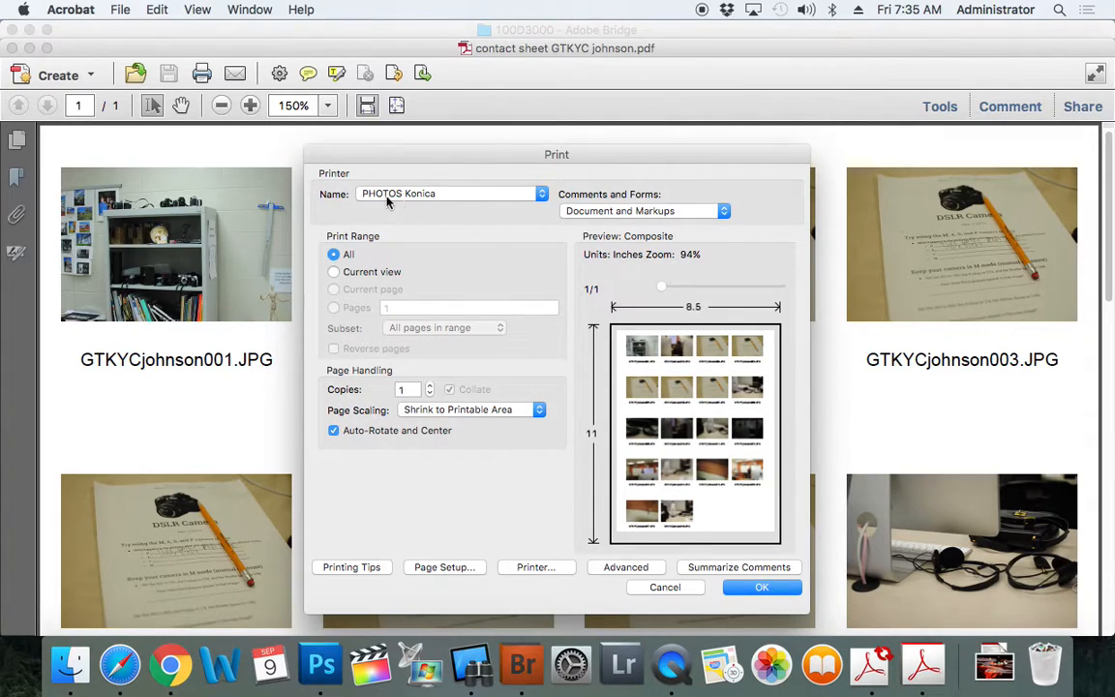
pyautogui.click(542, 195)
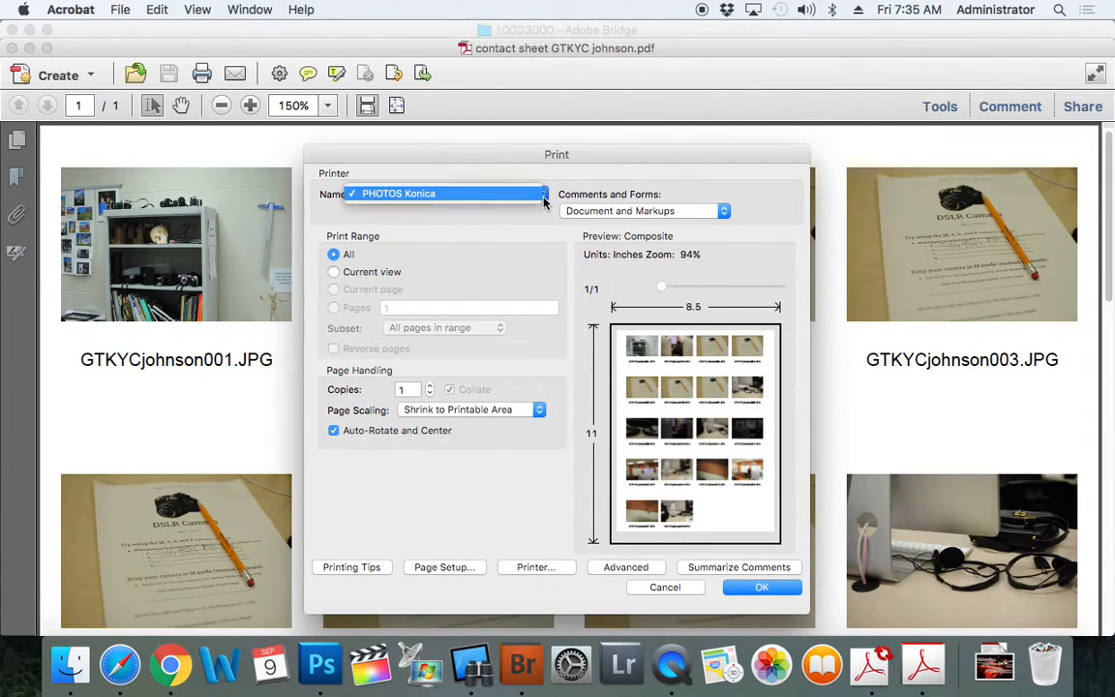
pyautogui.click(510, 213)
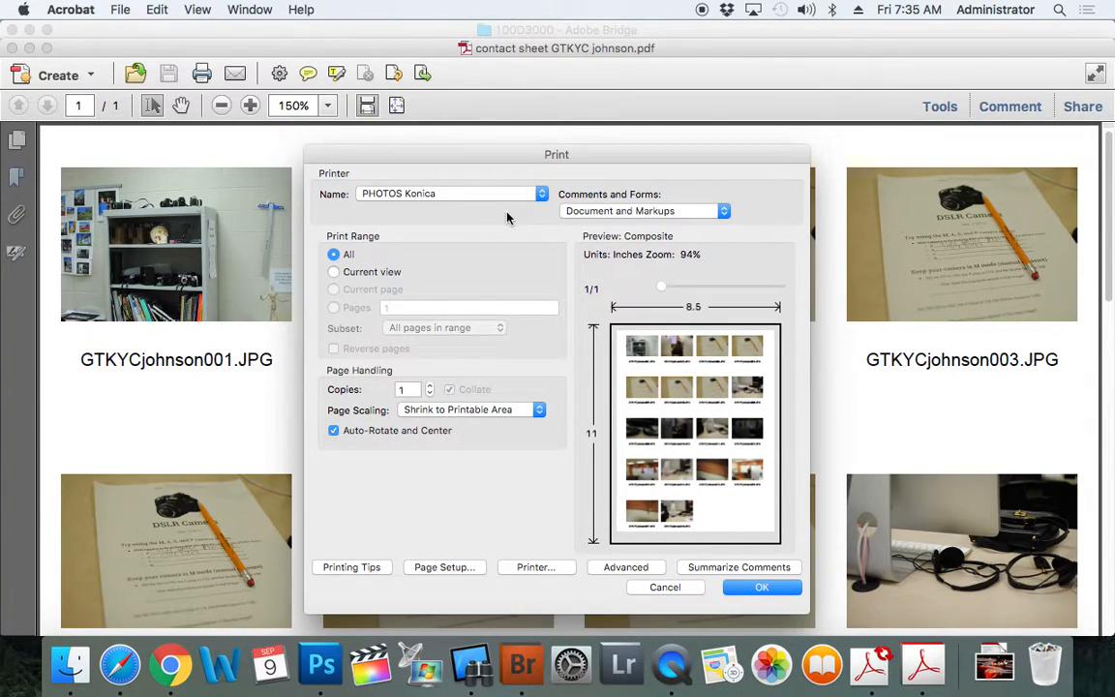
pyautogui.click(763, 591)
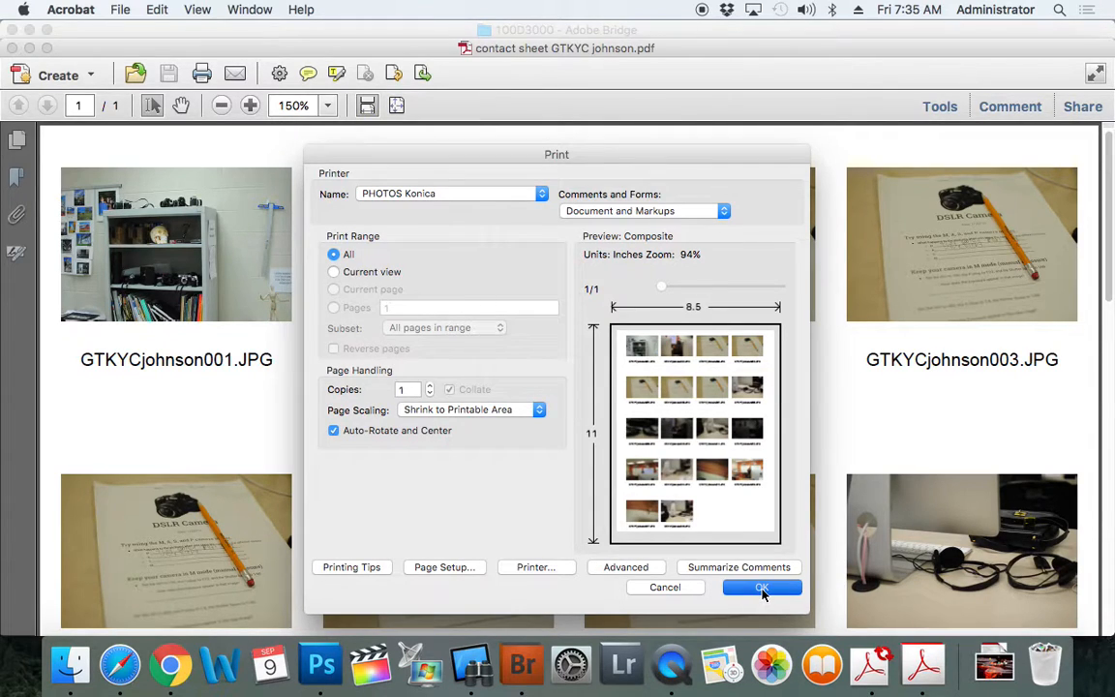